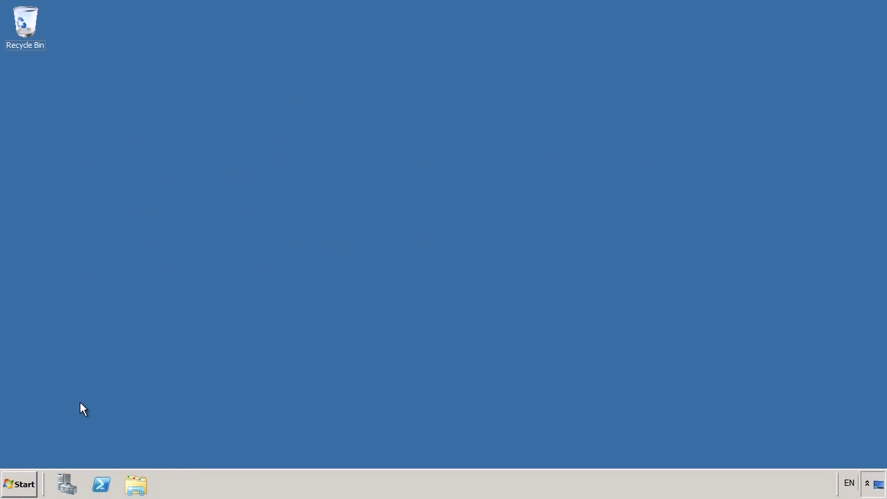
Step: Launch Group Policy Management and edit the Default Domain Policy of training.local
click(19, 485)
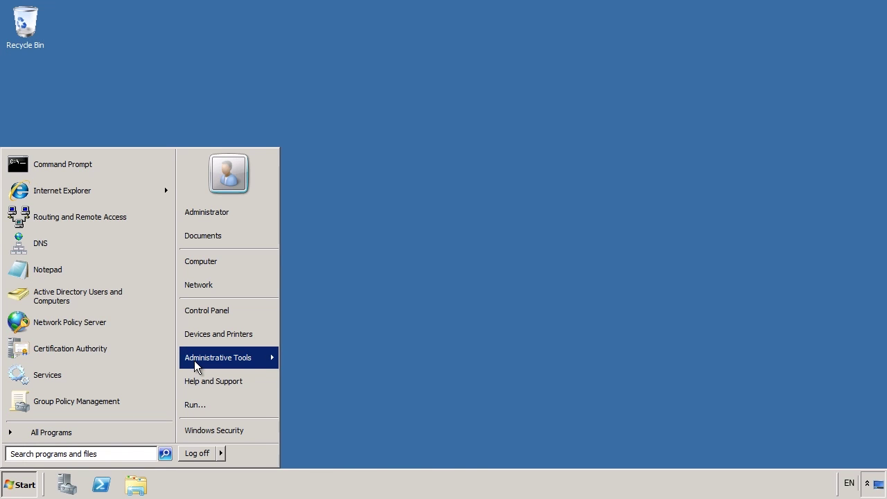
mouse_move(195, 366)
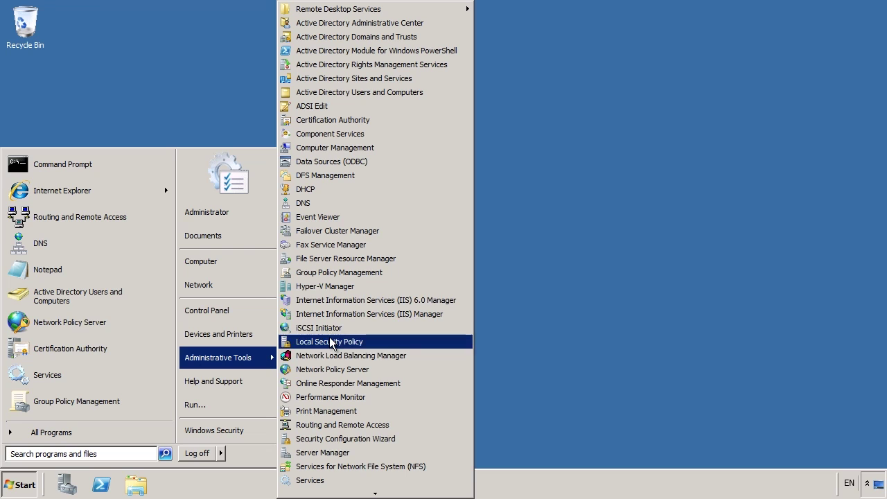
click(435, 270)
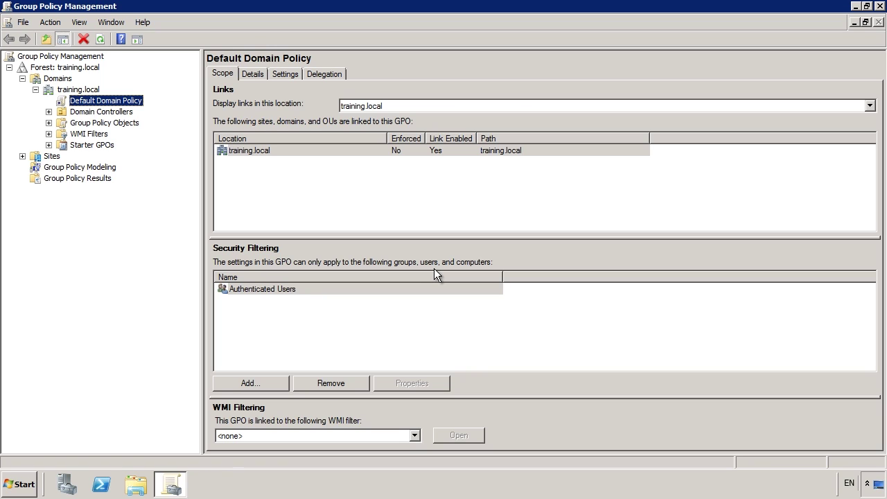
right_click(125, 101)
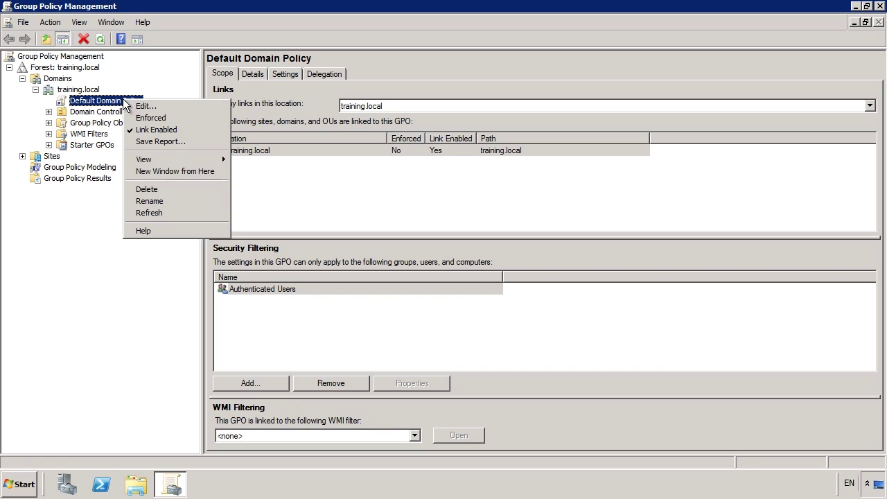
click(226, 106)
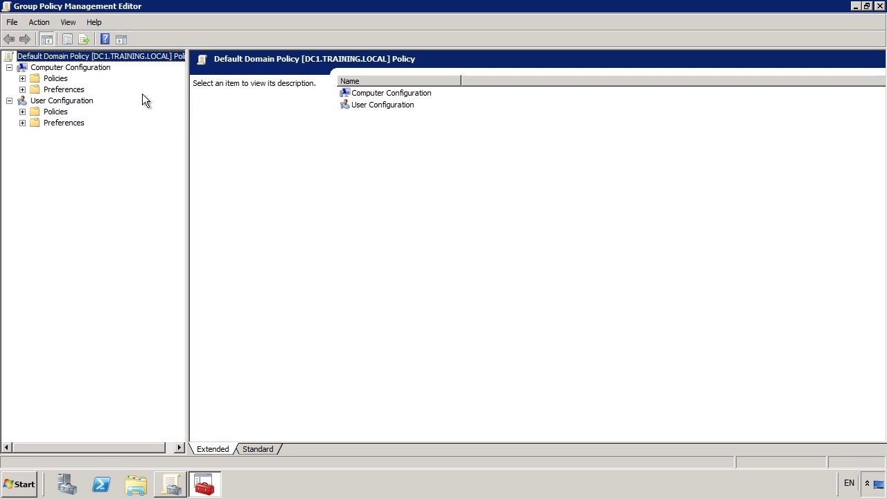
Step: Go to Administrative Templates > Windows Components > BitLocker Drive Encryption and open 'Store BitLocker recovery information in AD DS'
click(22, 78)
click(35, 112)
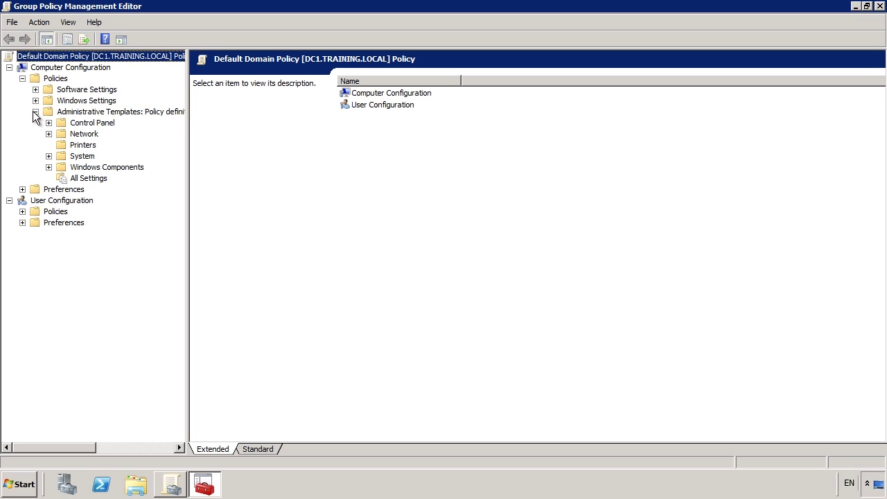
click(49, 167)
click(120, 134)
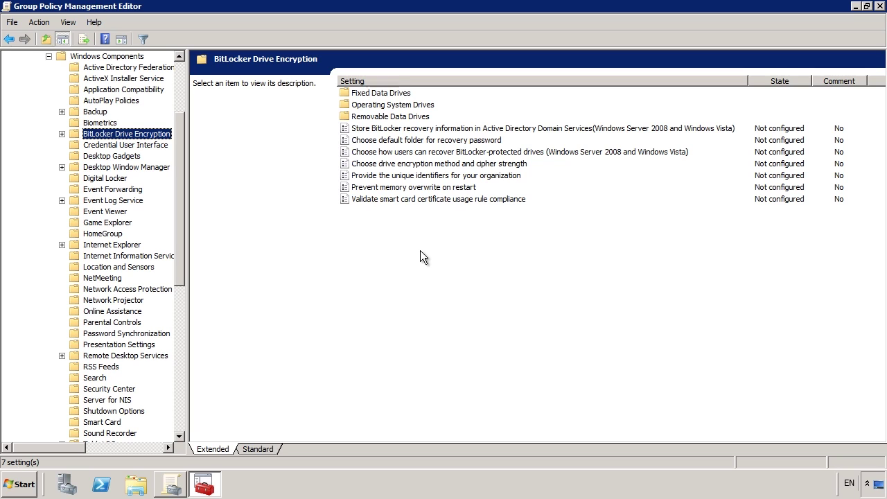
click(442, 129)
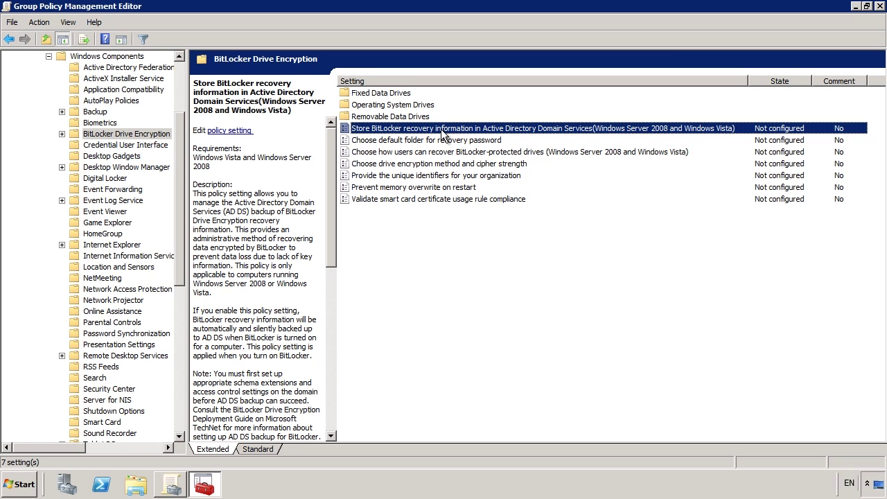
double_click(442, 134)
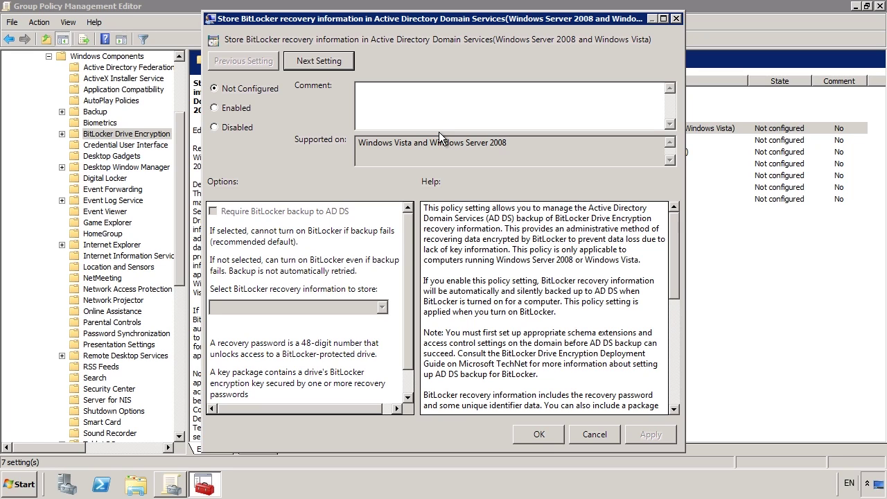
Step: Enable AD DS recovery backup, requiring backup and storing recovery passwords and key packages
click(215, 108)
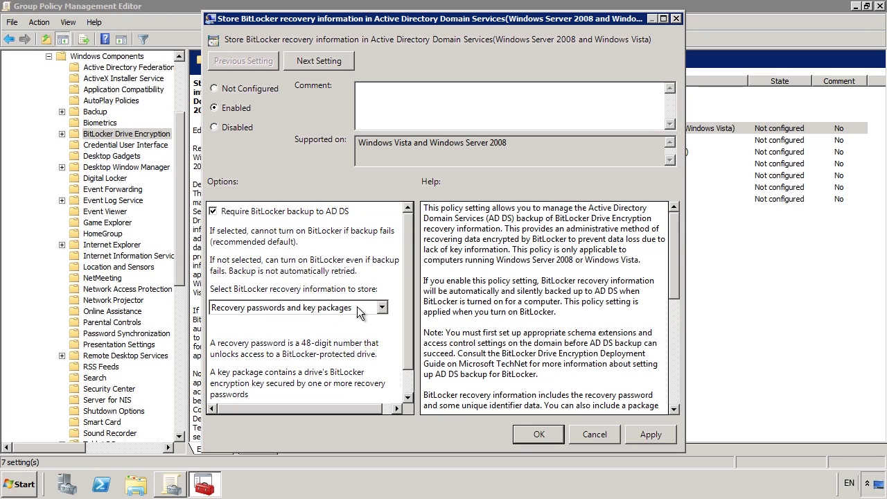
click(381, 308)
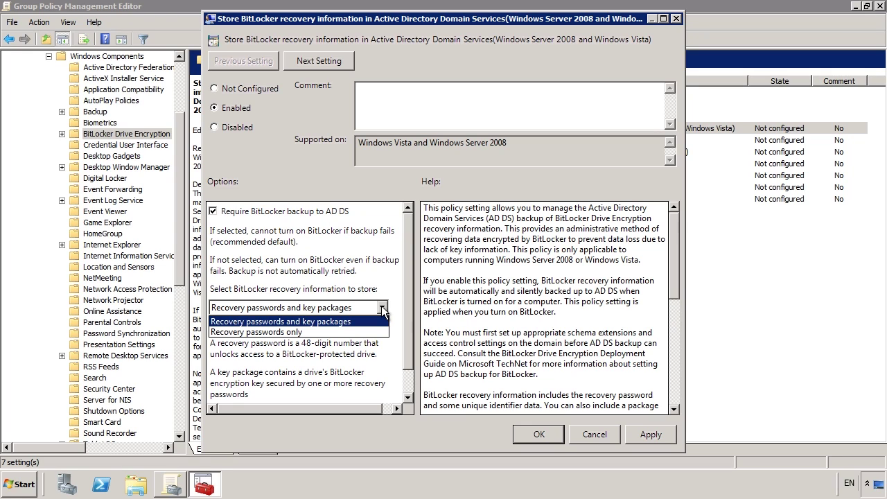
click(383, 312)
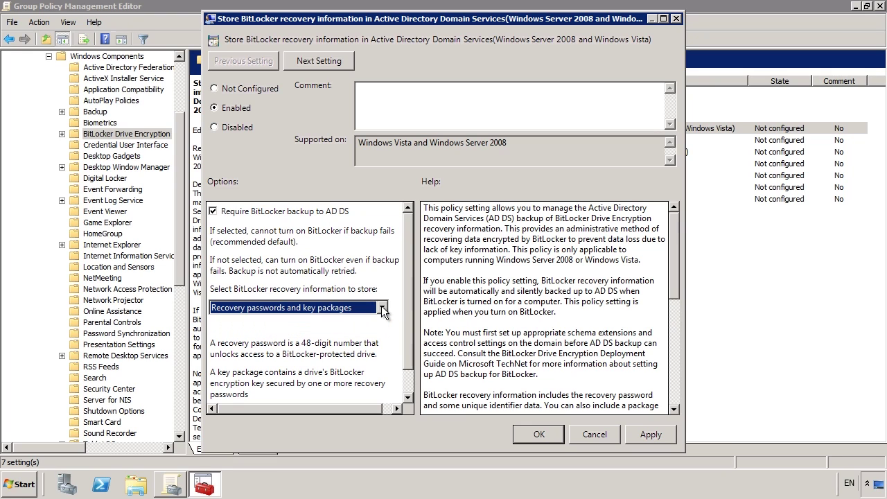
click(332, 62)
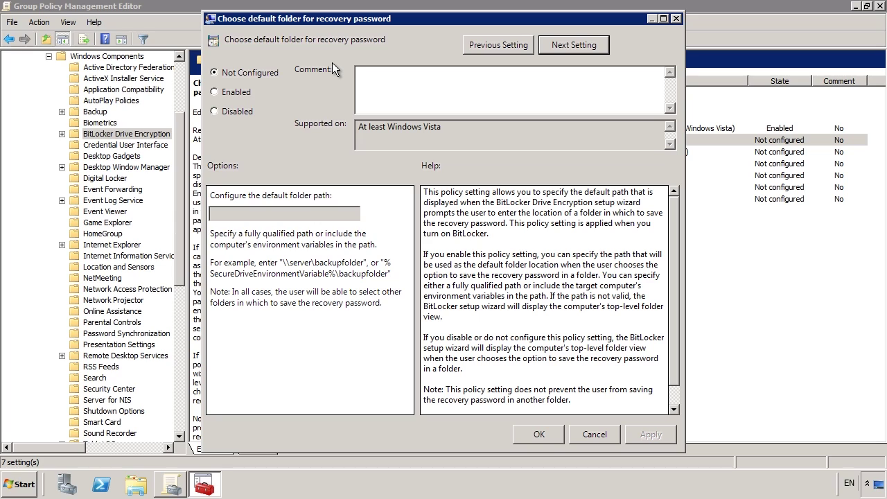
Step: Enable the default recovery-password folder policy with path \\fs1\bitlockerbackup
click(232, 94)
text(\)
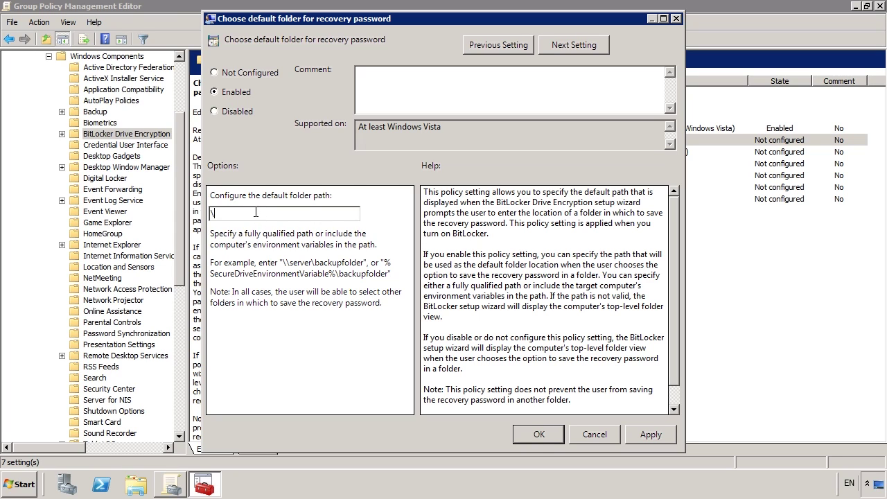
text(\fs1\bitlockerbackup)
Step: Enable the user recovery-options policy, keeping the 48-digit password and 256-bit key required
click(568, 50)
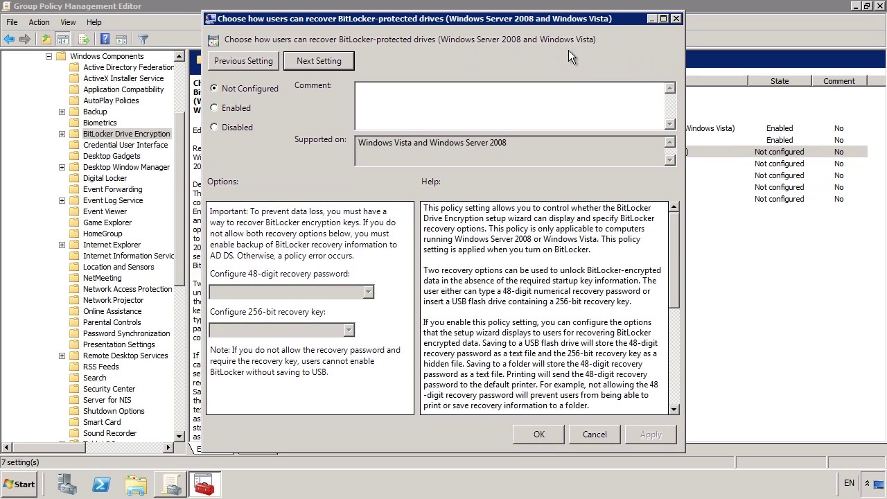
click(232, 108)
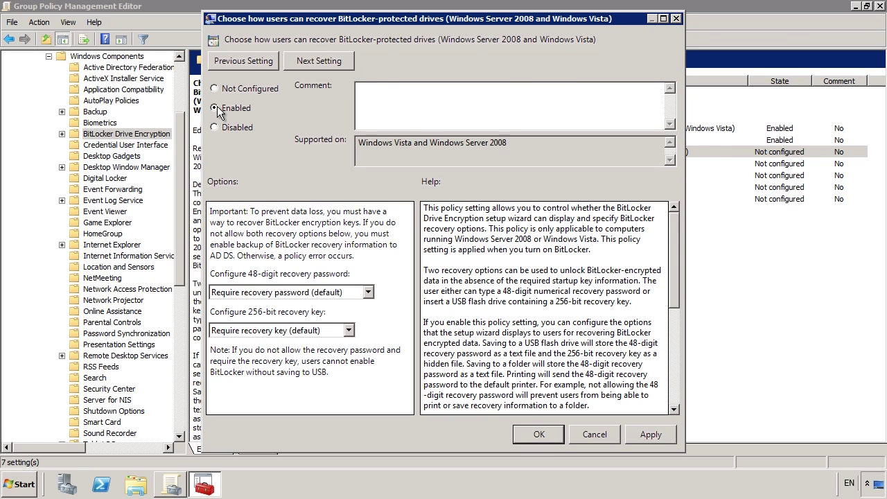
click(368, 291)
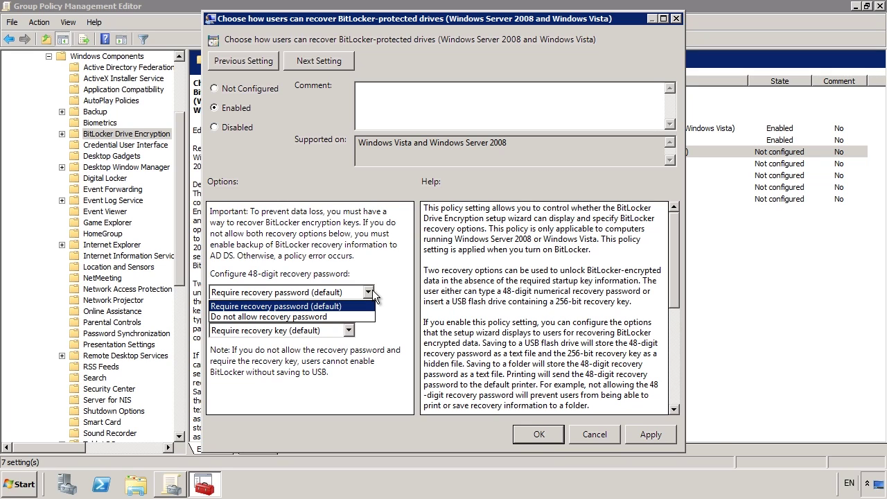
click(372, 291)
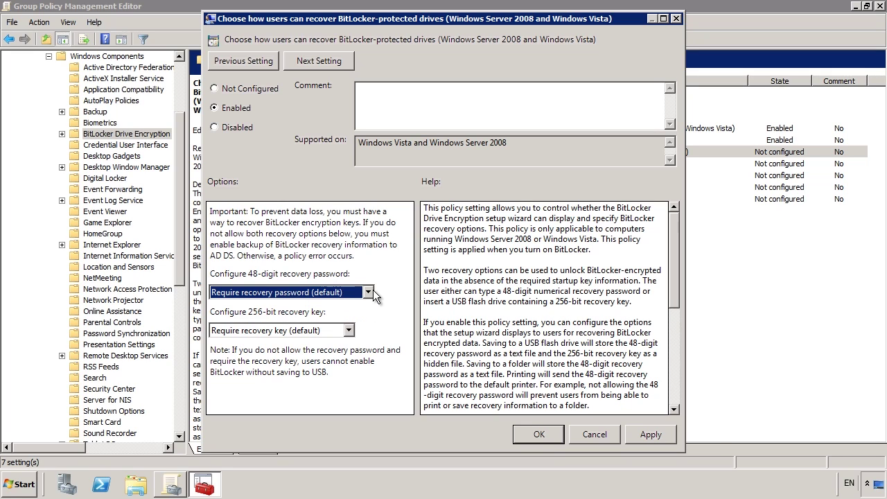
click(353, 332)
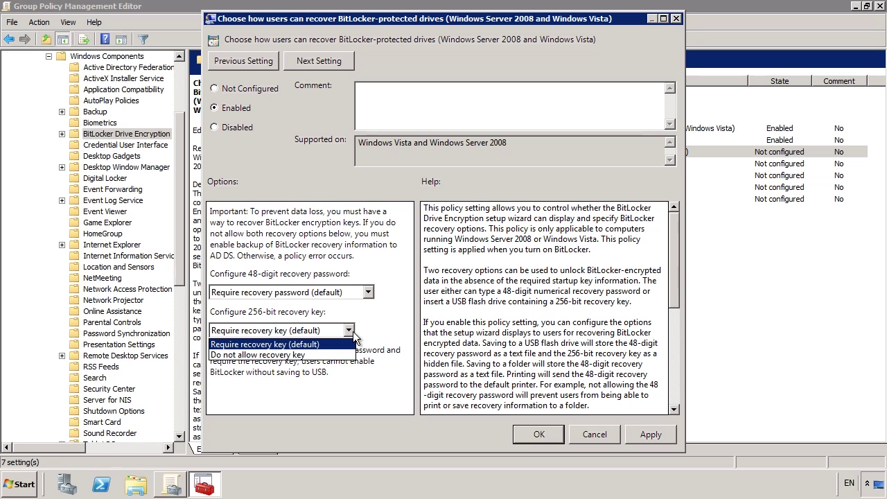
click(337, 61)
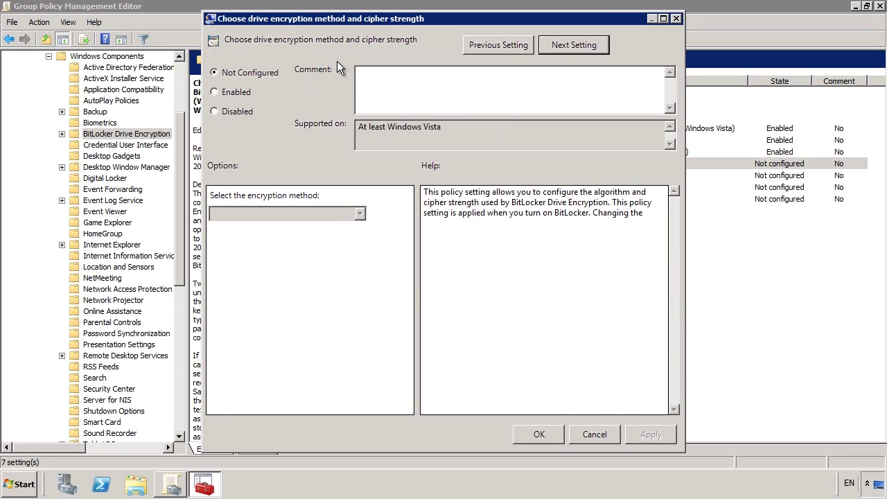
Step: Enable the encryption-method policy using AES 128-bit with Diffuser
click(215, 92)
click(360, 214)
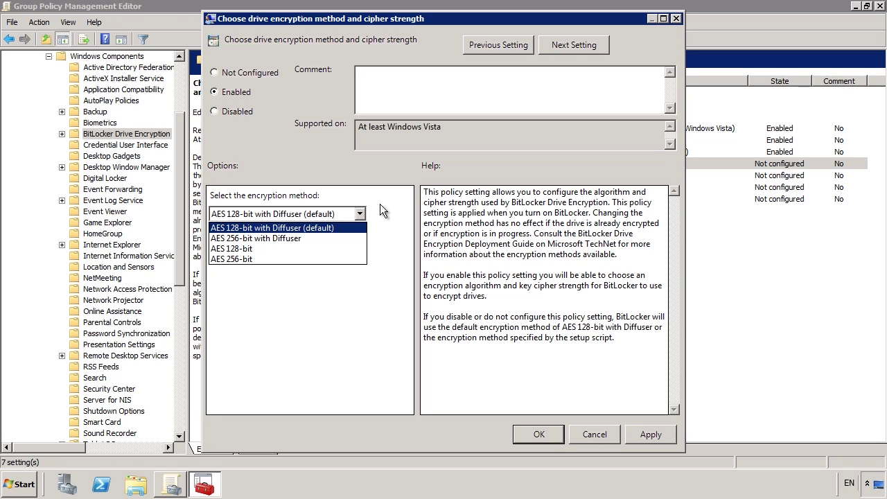
click(564, 47)
click(563, 47)
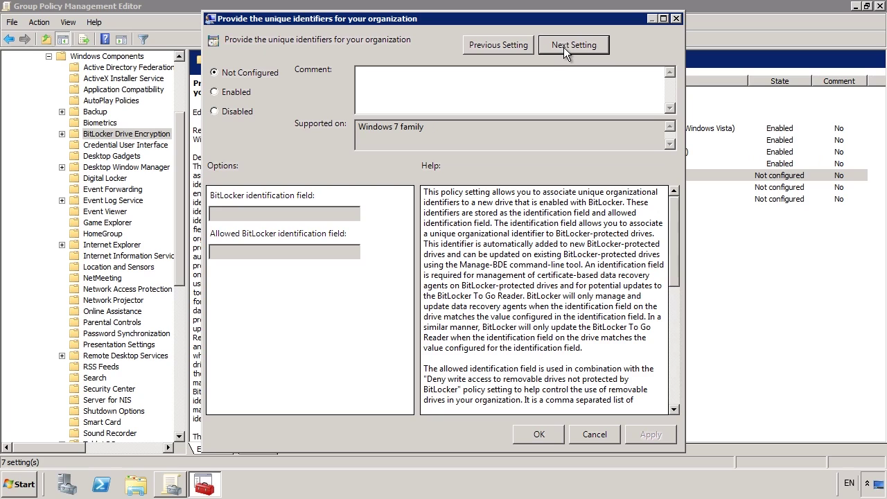
Step: Enable the organization unique-identifiers policy with itfreetraining in both identification fields and save
click(233, 93)
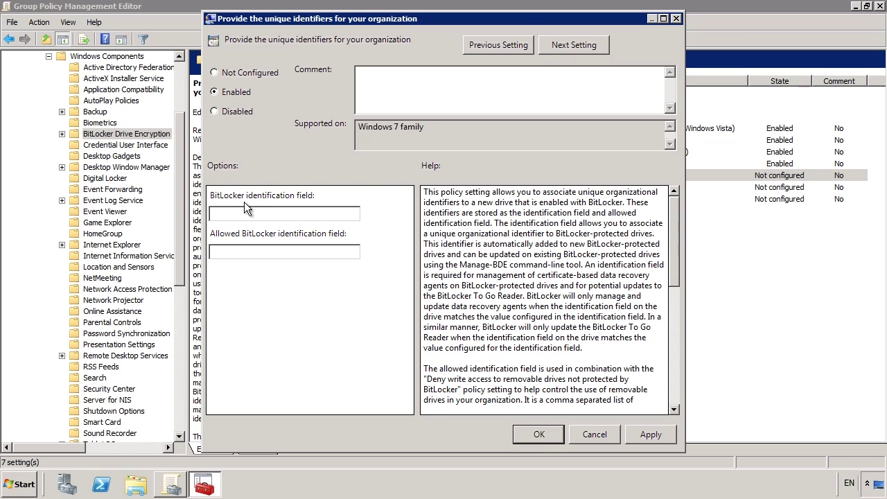
text(itfreetraining)
key(Tab)
text(itfreetraining)
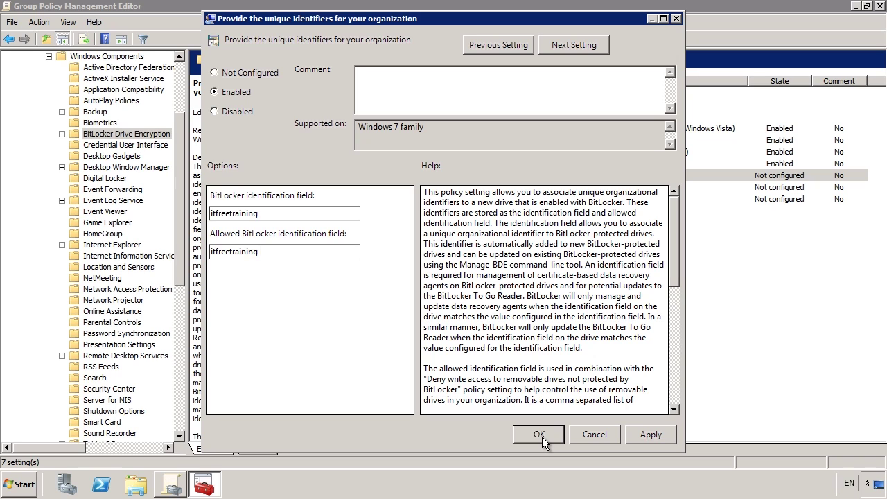
click(539, 436)
Step: Widen the tree, browse the BitLocker drive folders to Removable Data Drives, and select its recovery policy
click(62, 134)
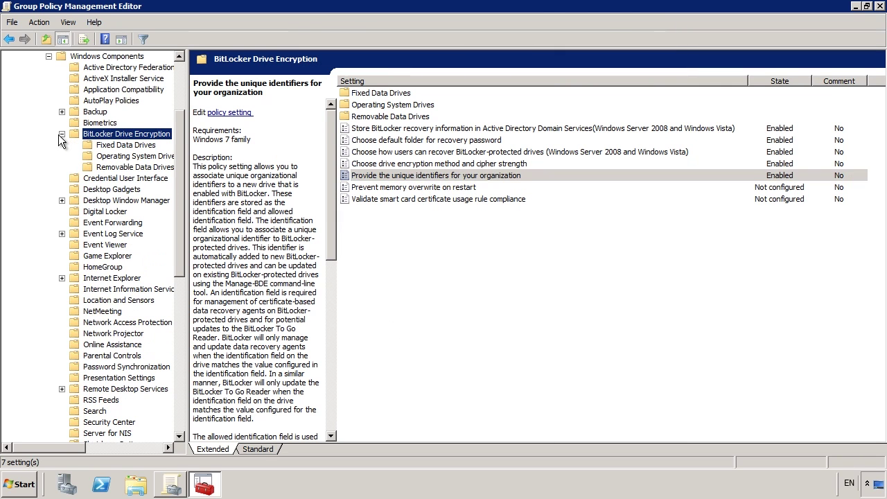
drag(197, 150, 205, 151)
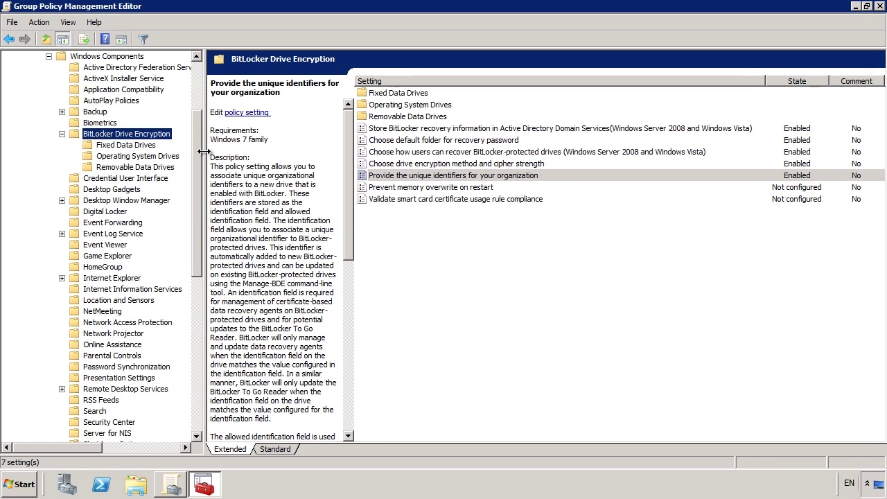
click(132, 145)
click(137, 157)
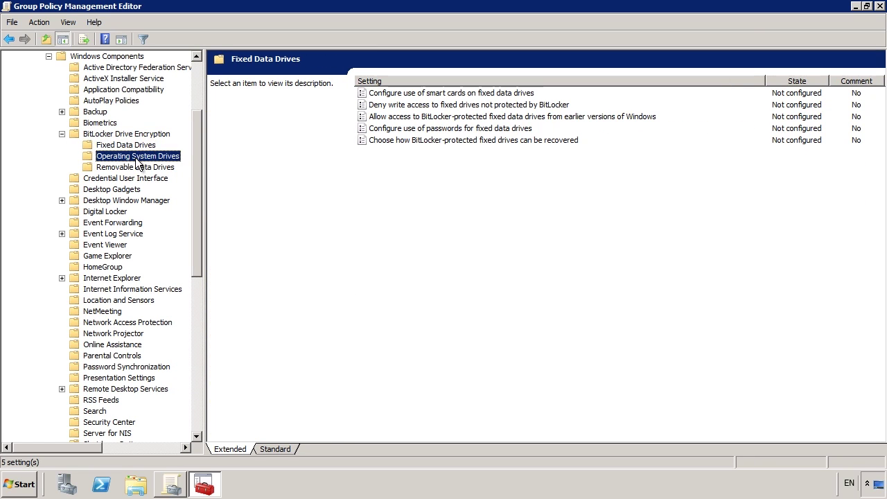
click(137, 170)
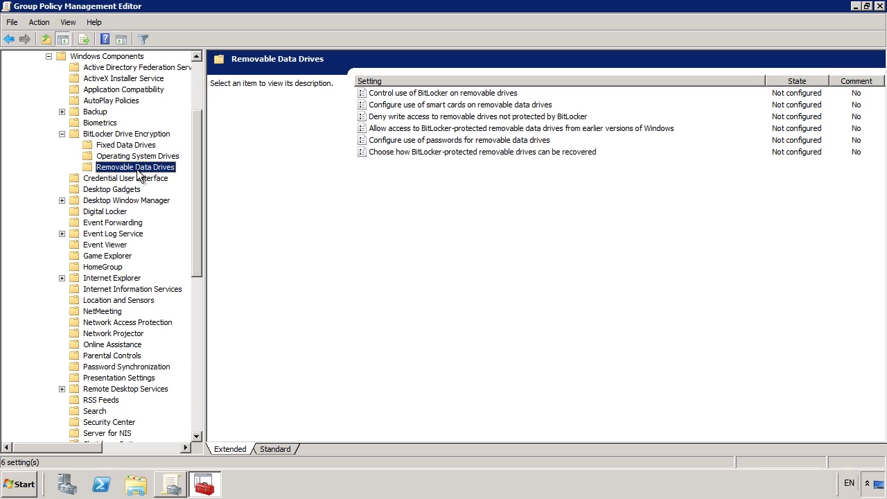
click(375, 154)
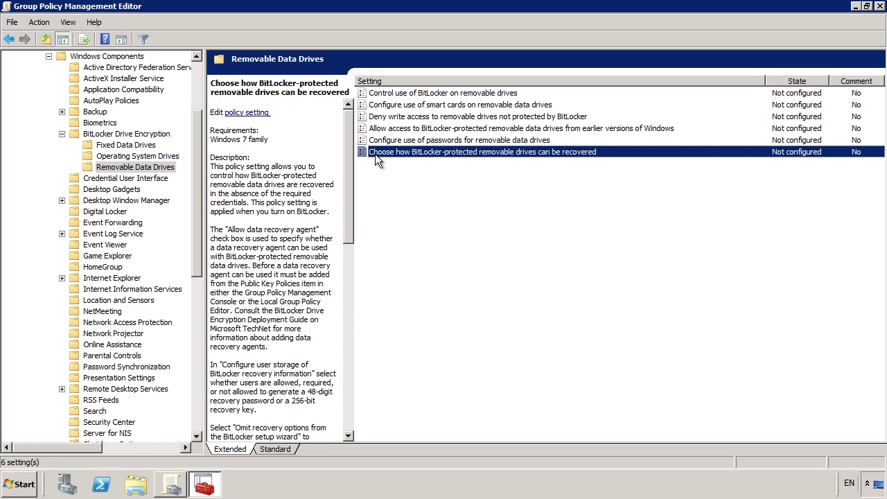
Step: Enable removable-drive recovery, allowing 48-digit passwords and 256-bit keys, with recovery options left in the wizard
double_click(375, 154)
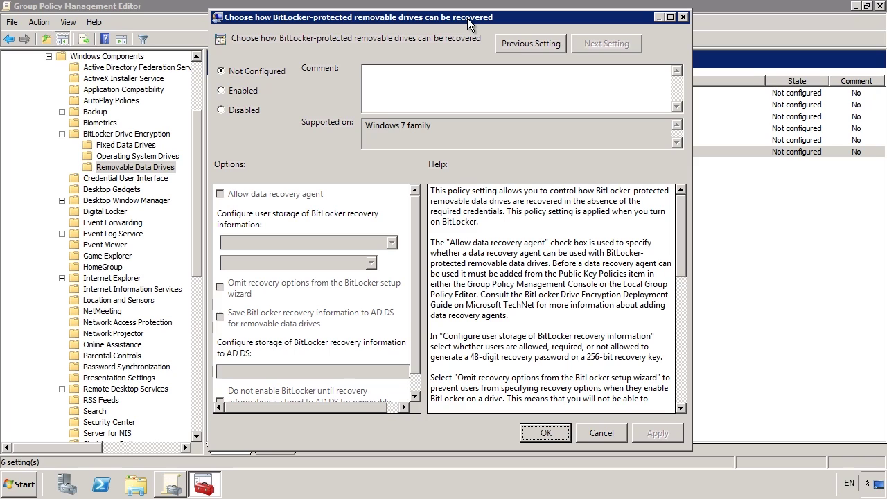
click(224, 92)
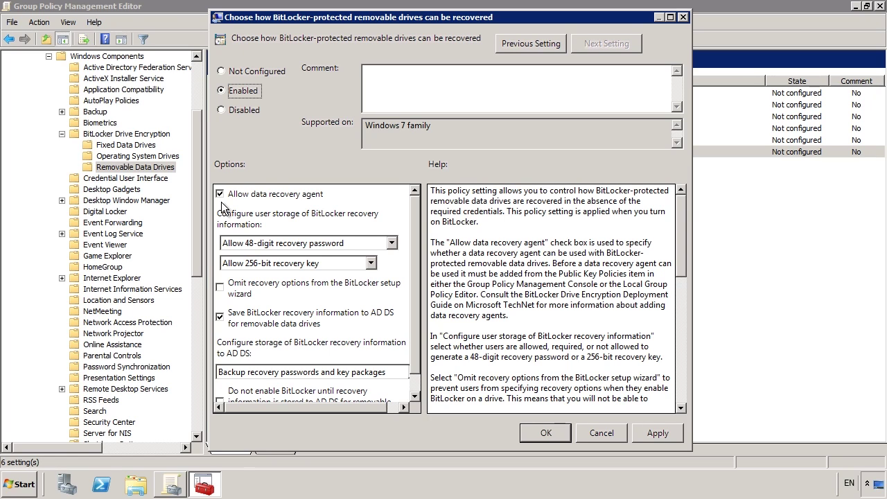
click(392, 243)
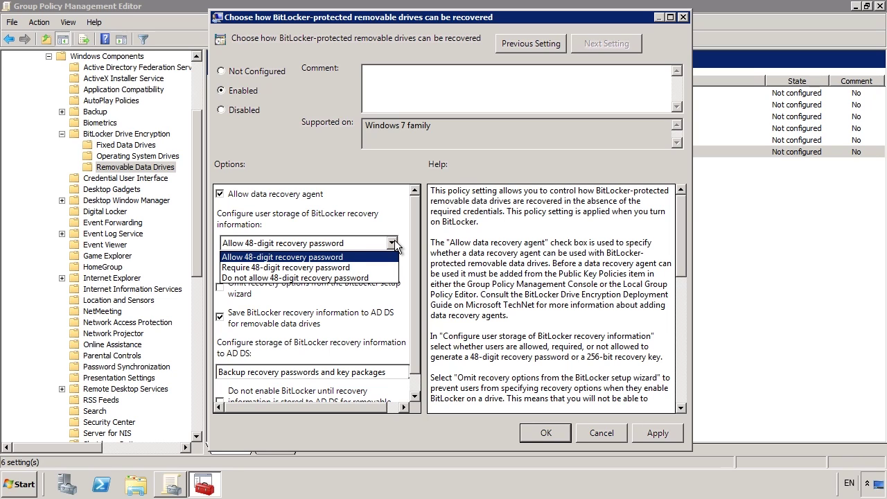
click(392, 243)
click(371, 264)
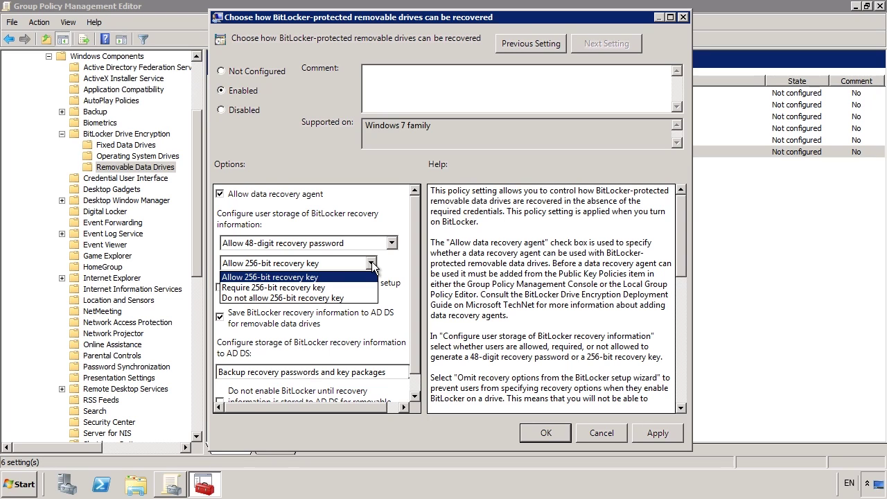
click(372, 264)
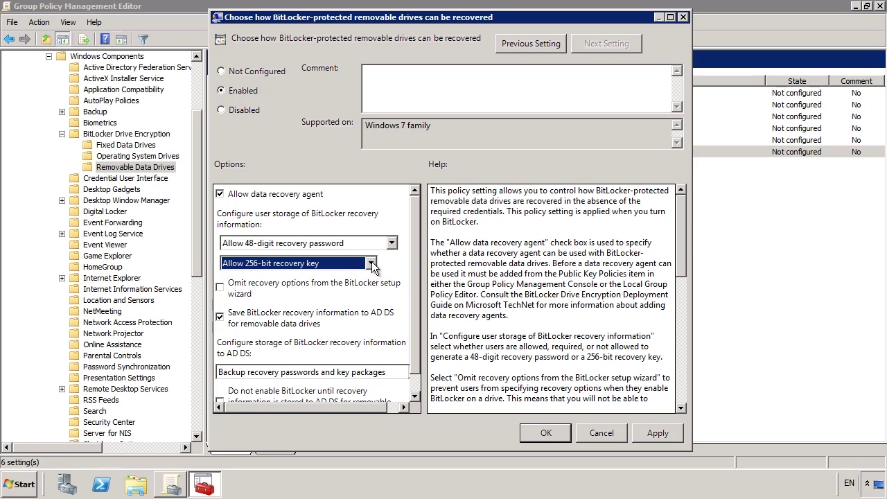
click(219, 291)
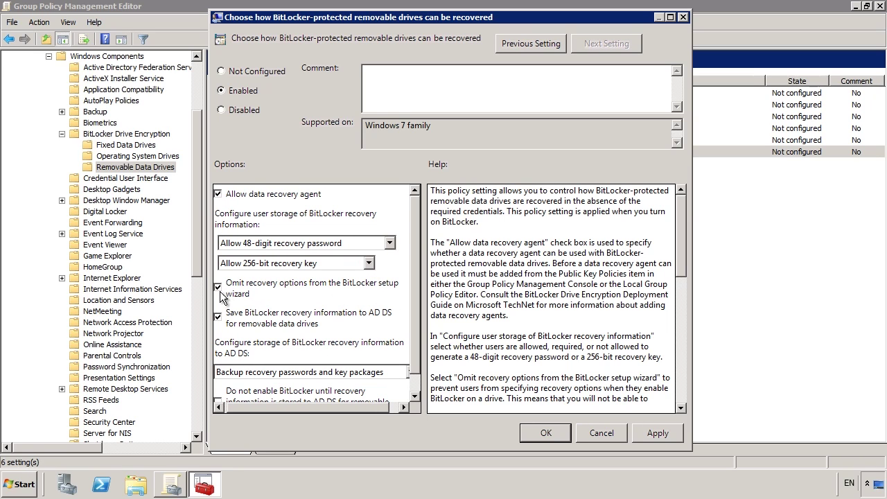
click(219, 291)
Step: Keep backing up passwords and key packages, require AD DS storage before enabling BitLocker, and confirm
scroll(404, 376, down, 1)
click(406, 353)
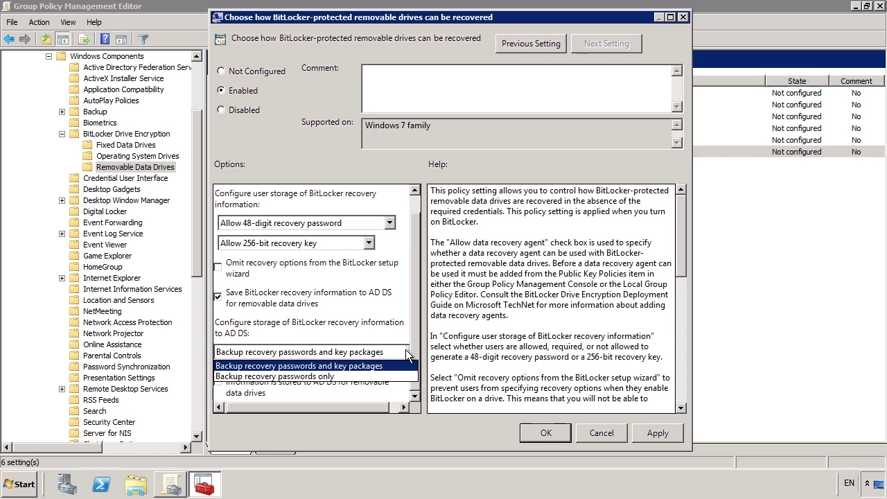
click(406, 354)
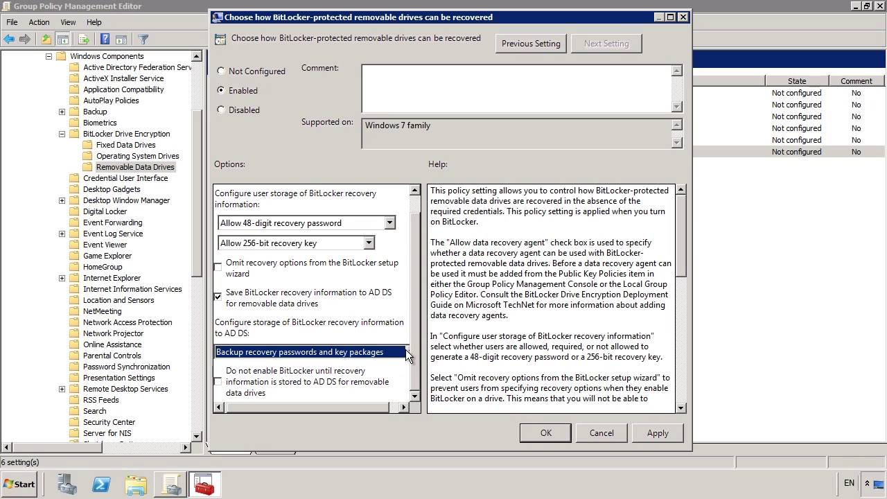
click(219, 381)
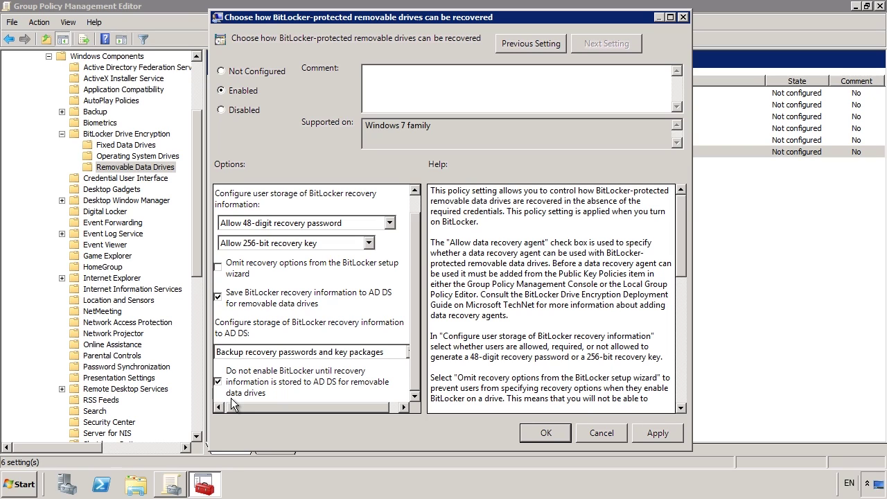
click(545, 433)
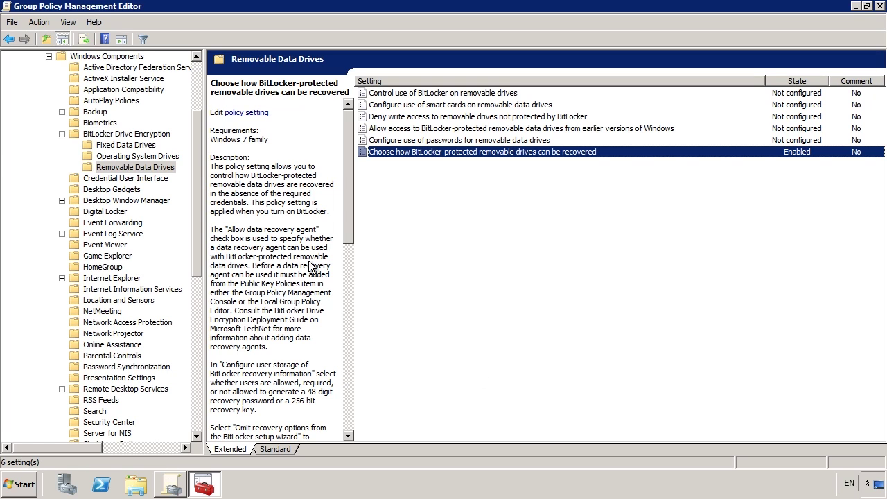
Step: Select BitLocker Drive Encryption under Windows Settings > Security Settings > Public Key Policies and open its context menu
click(49, 58)
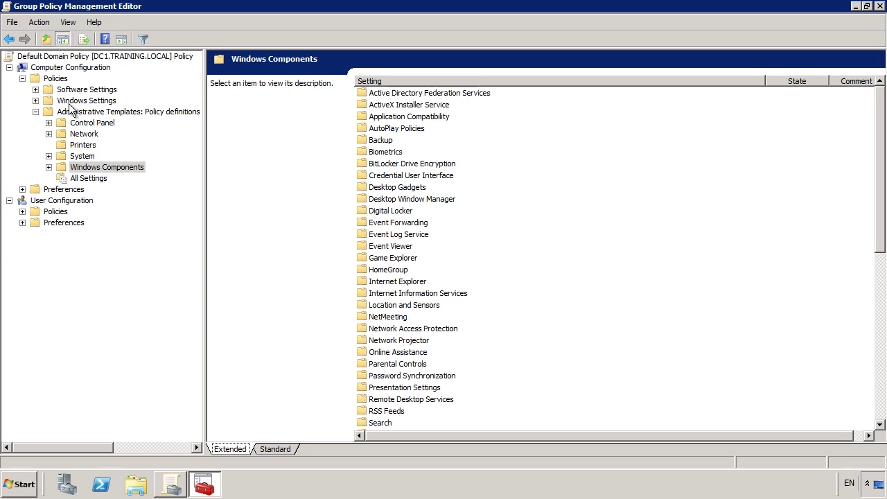
click(71, 104)
double_click(71, 104)
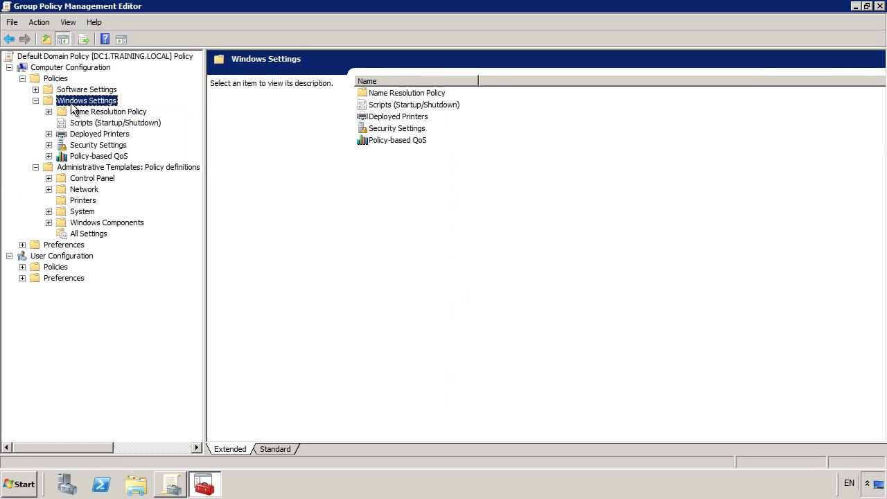
click(80, 145)
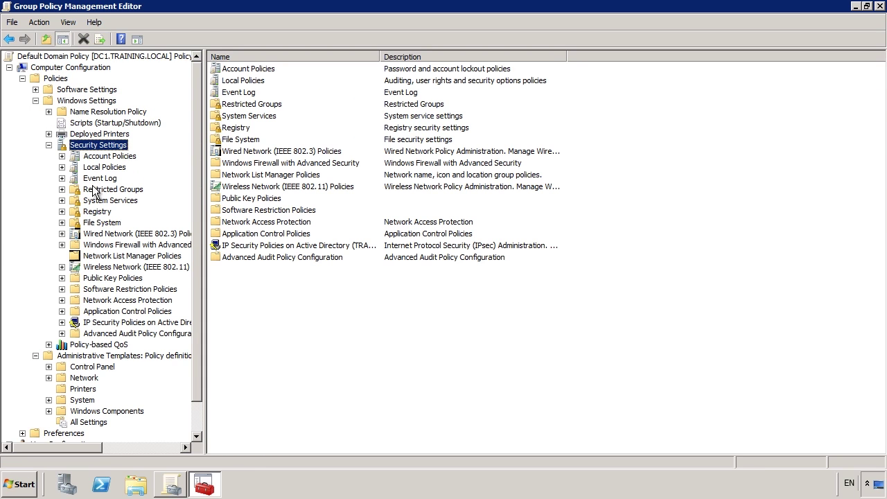
double_click(102, 278)
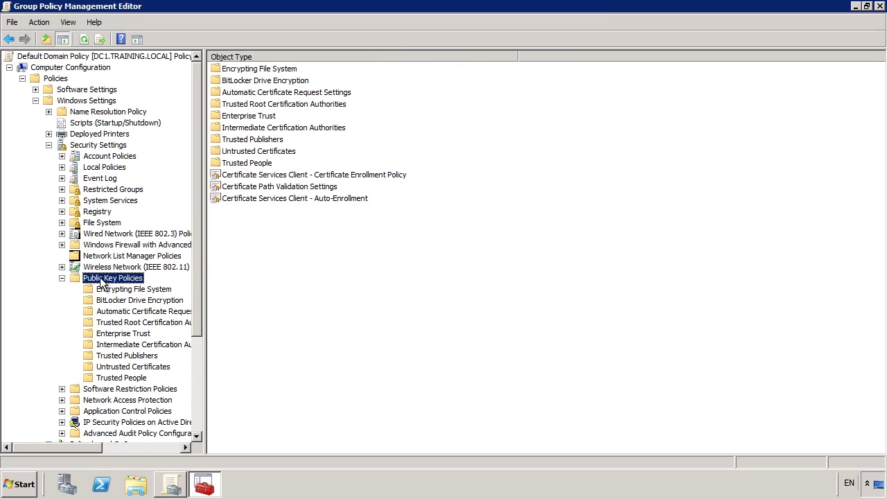
click(109, 302)
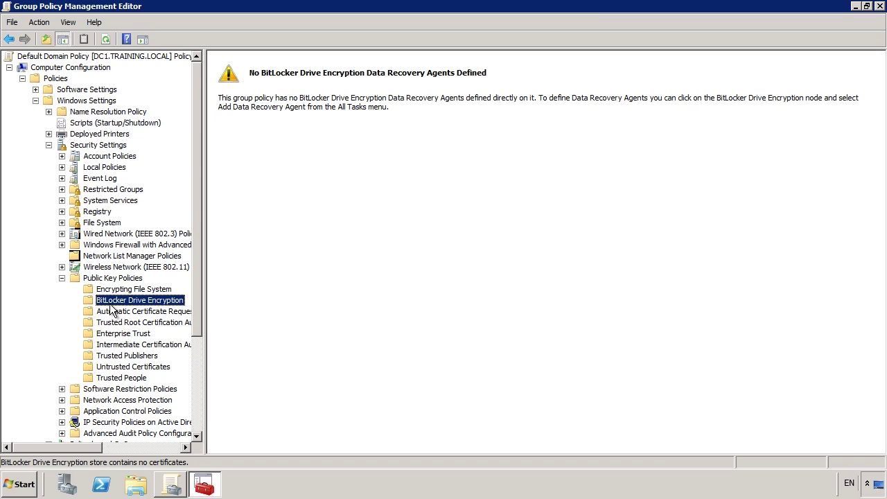
right_click(111, 304)
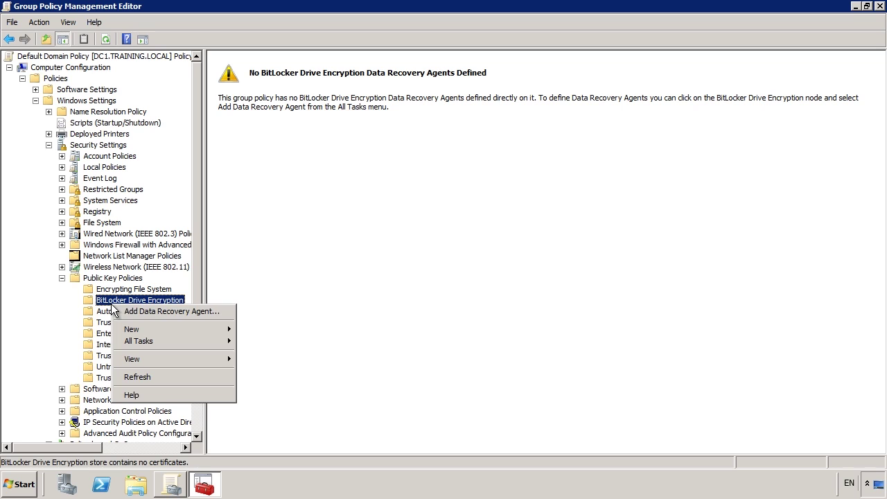
Step: Start Add Data Recovery Agent and move past the wizard's Welcome page
click(229, 316)
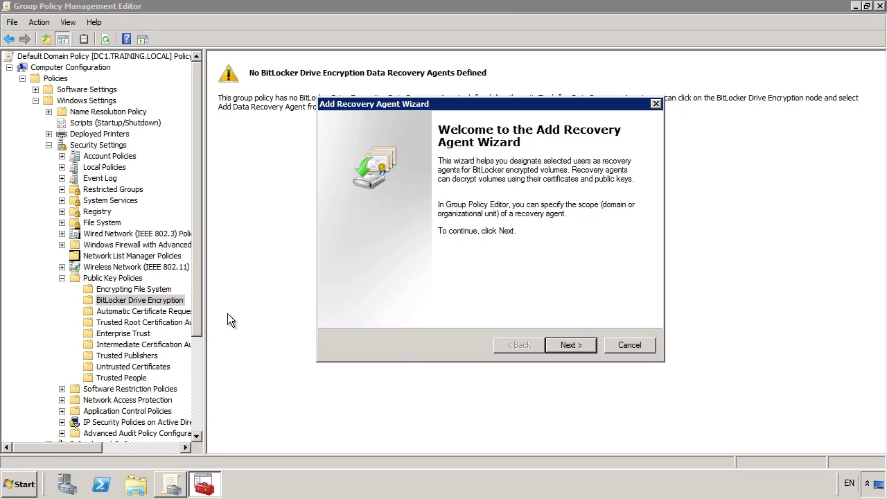
click(551, 345)
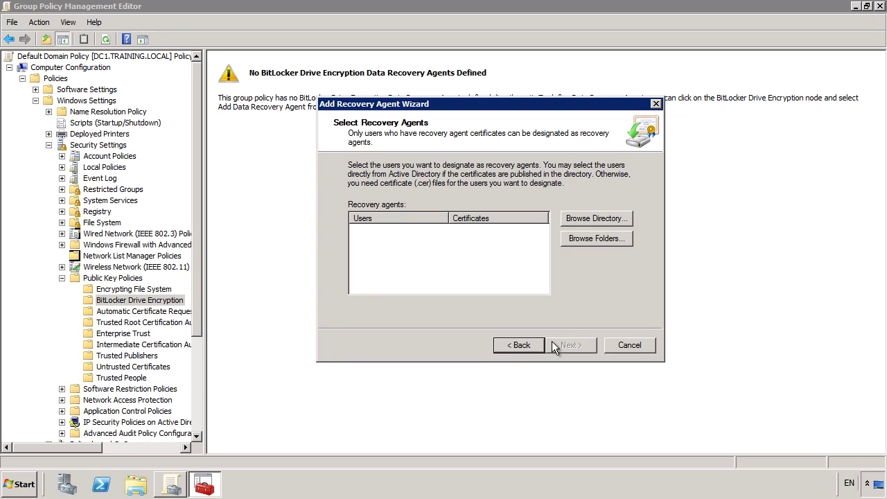
Step: Open a Command Prompt from Start and change into the Desktop folder
click(19, 485)
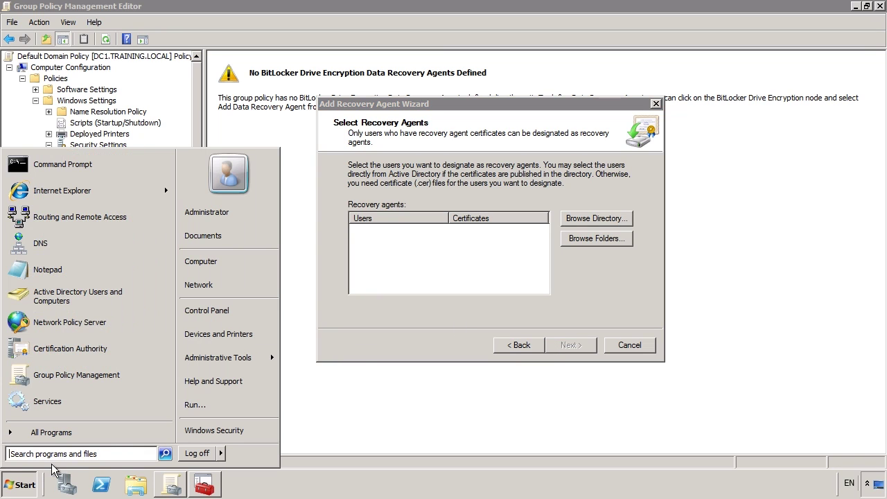
click(137, 170)
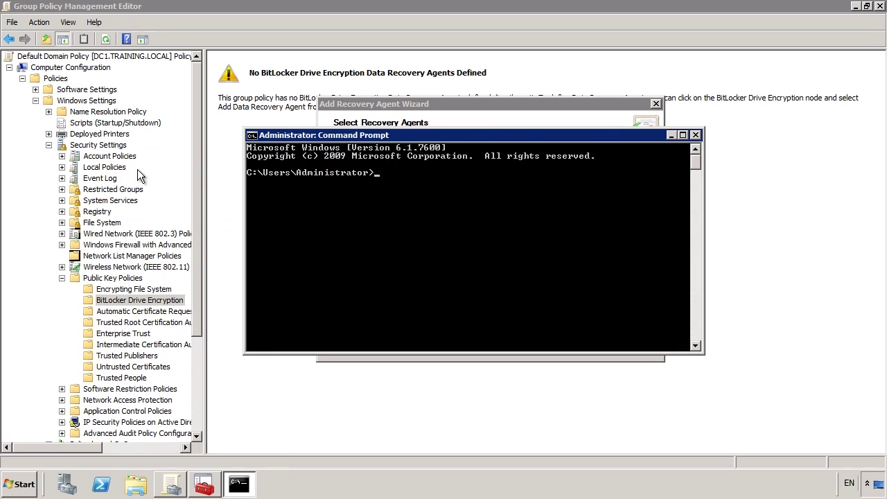
text(cd Desktop)
key(Return)
Step: Run cipher /r:admin with a password to create admin .CER and .PFX files, then exit
text(ci)
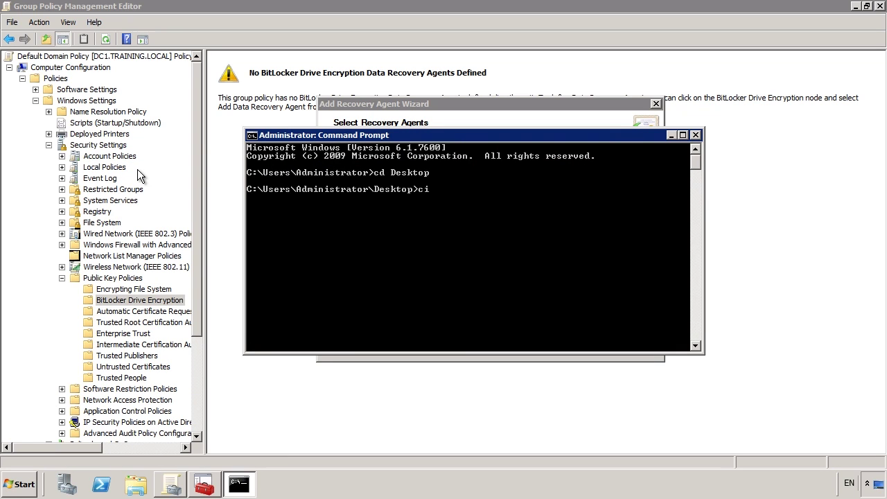
text(pher /r:admin)
key(Return)
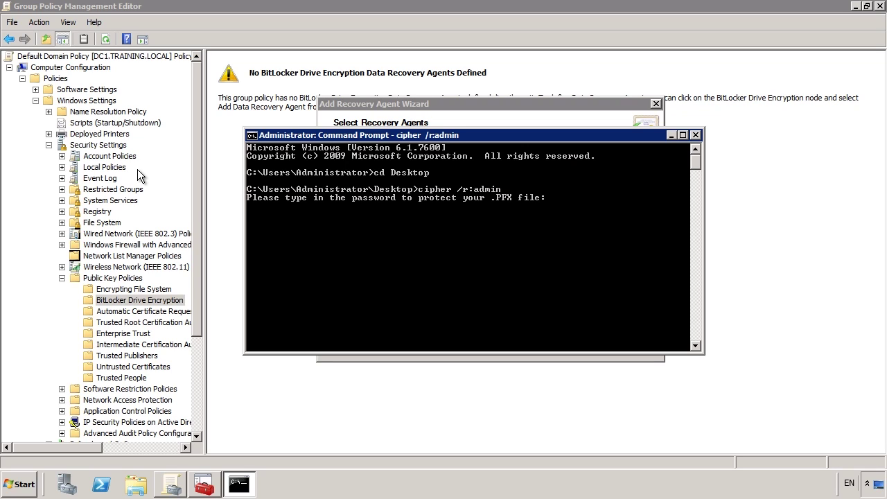
key(Return)
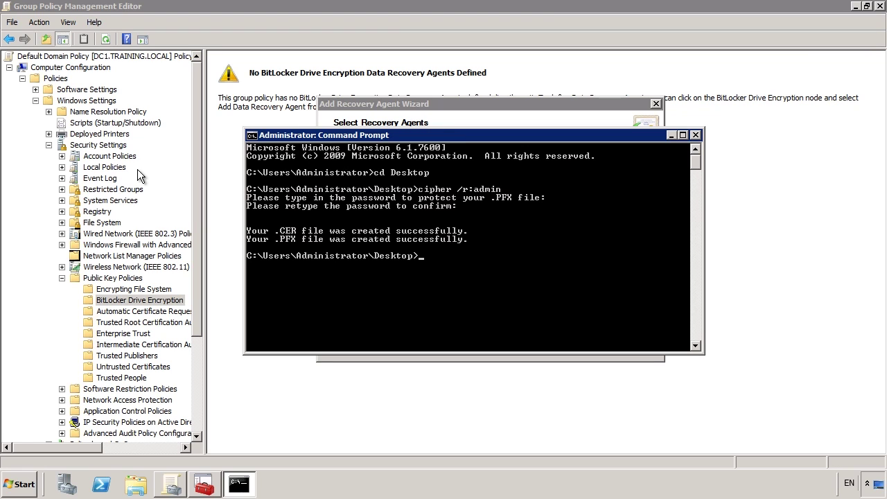
text(exit)
key(Return)
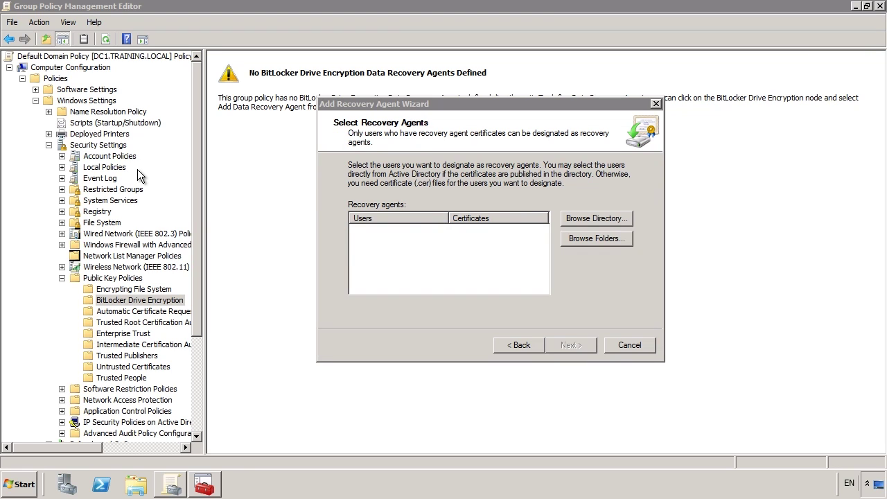
Step: Add the admin .cer from the Desktop as recovery agent, accepting the revocation warning, and finish
click(596, 238)
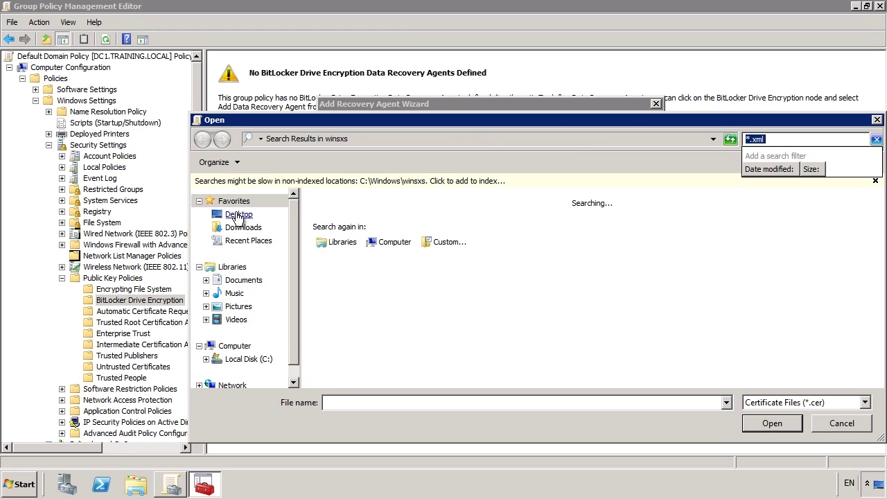
click(236, 200)
double_click(530, 235)
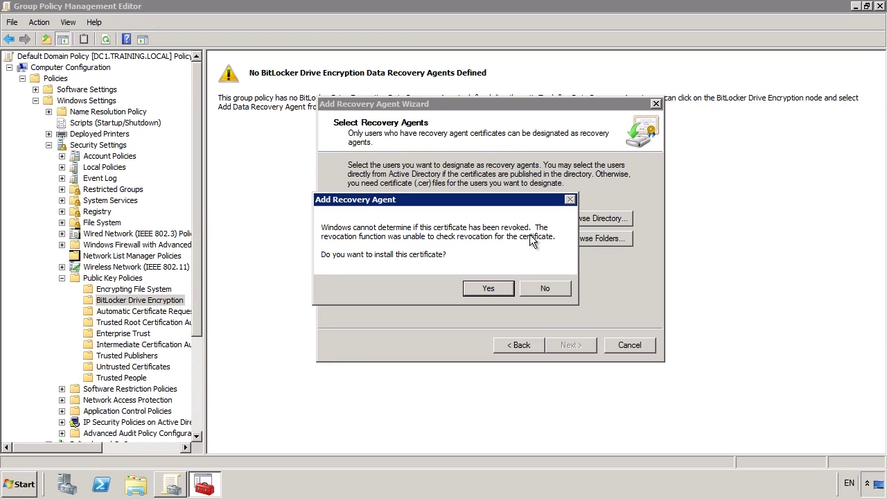
click(488, 289)
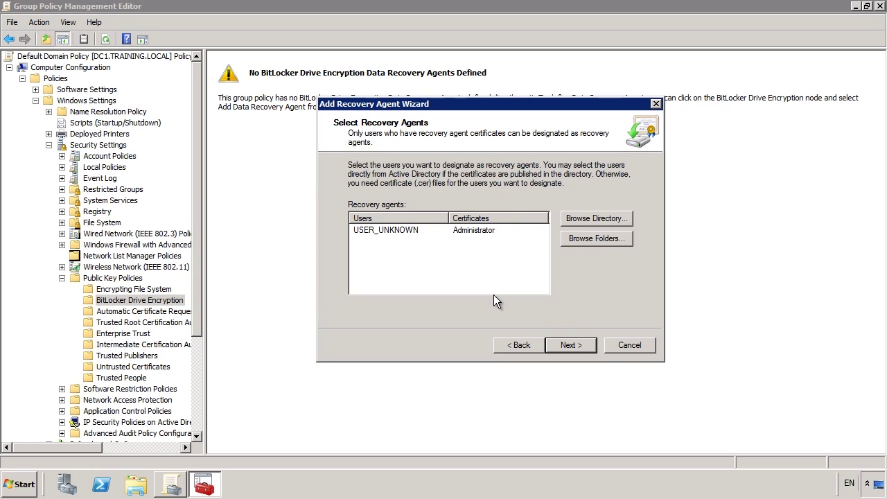
click(593, 346)
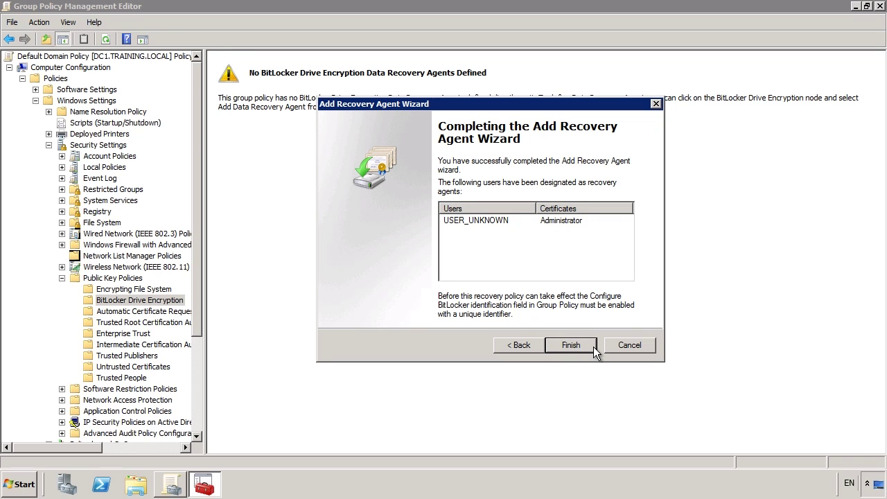
click(593, 347)
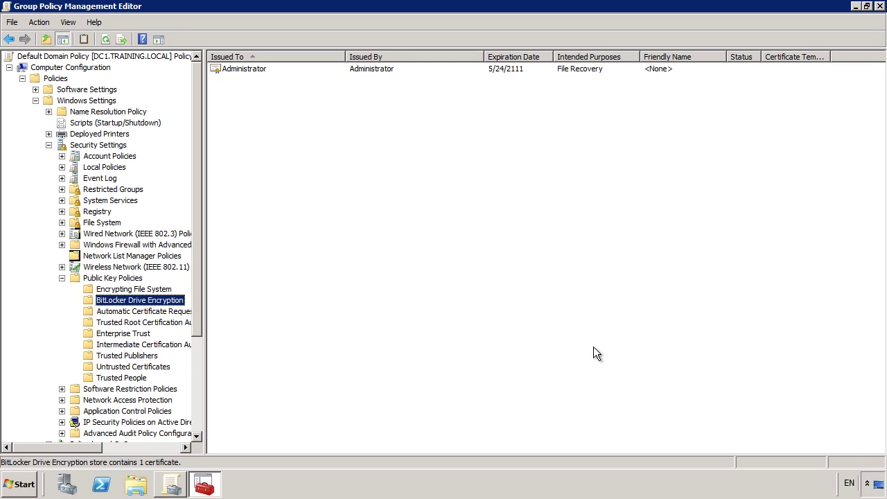